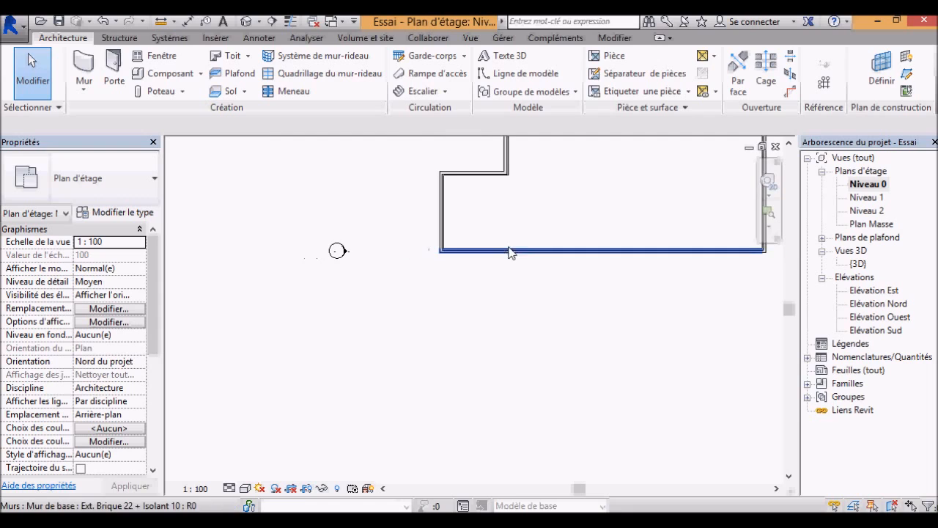
Step: Start placing a door in the Niveau 0 plan and browse the door types already loaded in the project
scroll(471, 173, up, 4)
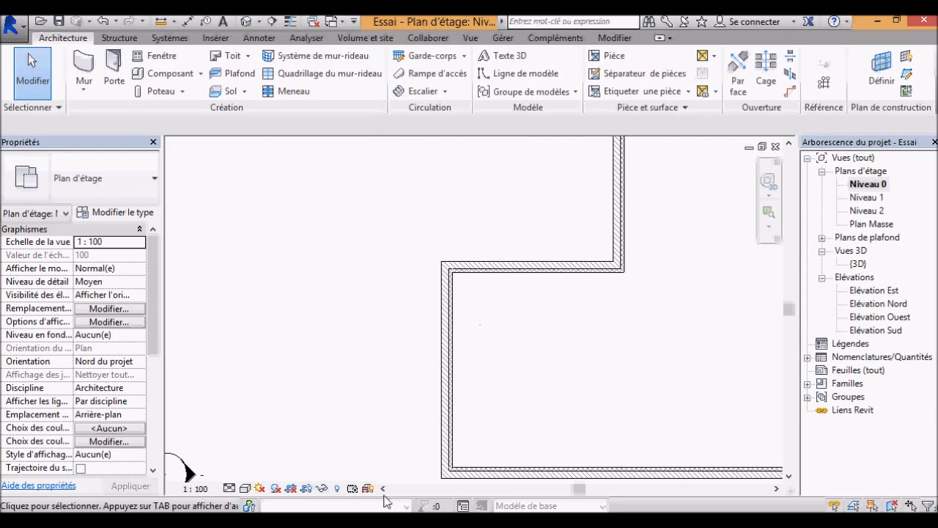
scroll(413, 480, up, 1)
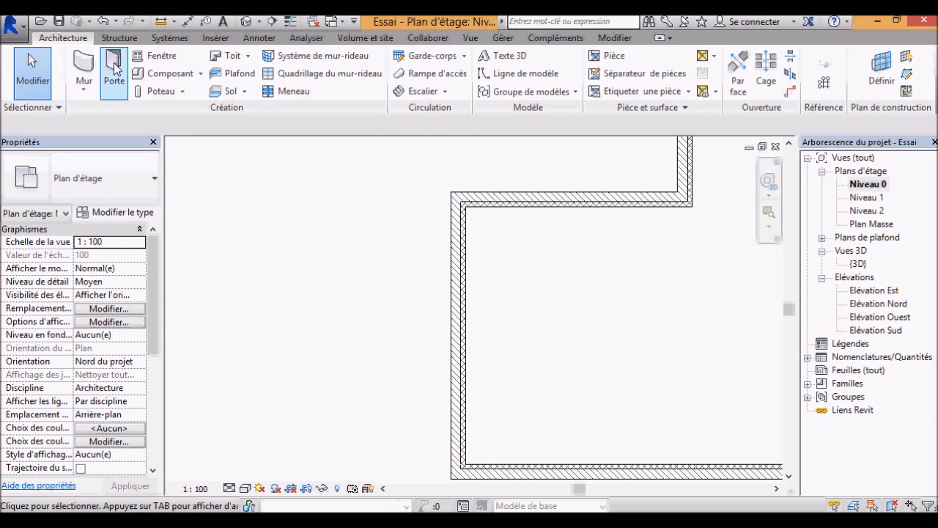
click(113, 64)
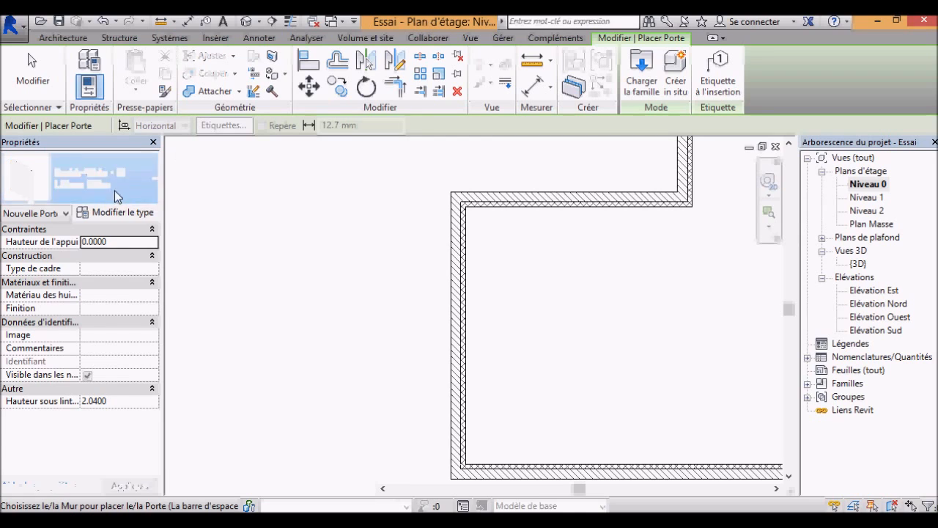
click(115, 183)
scroll(110, 301, down, 5)
scroll(114, 302, up, 2)
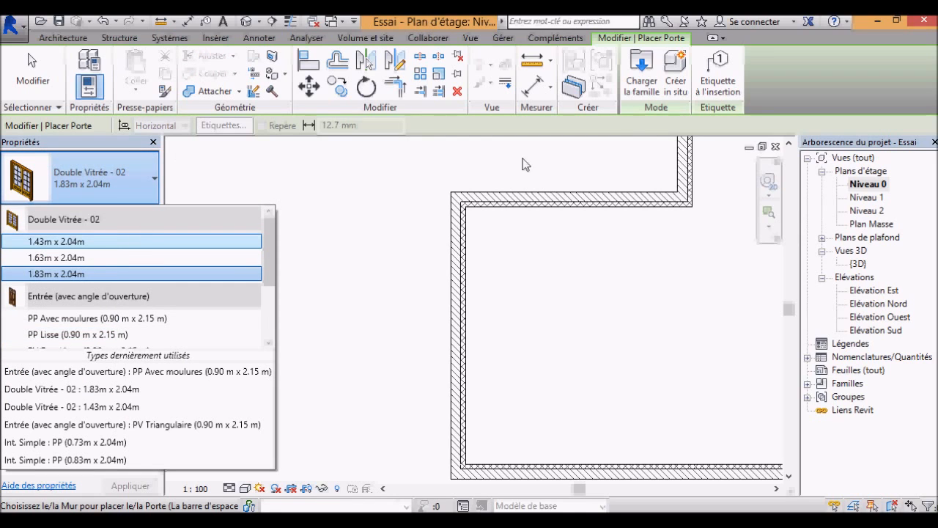
click(649, 69)
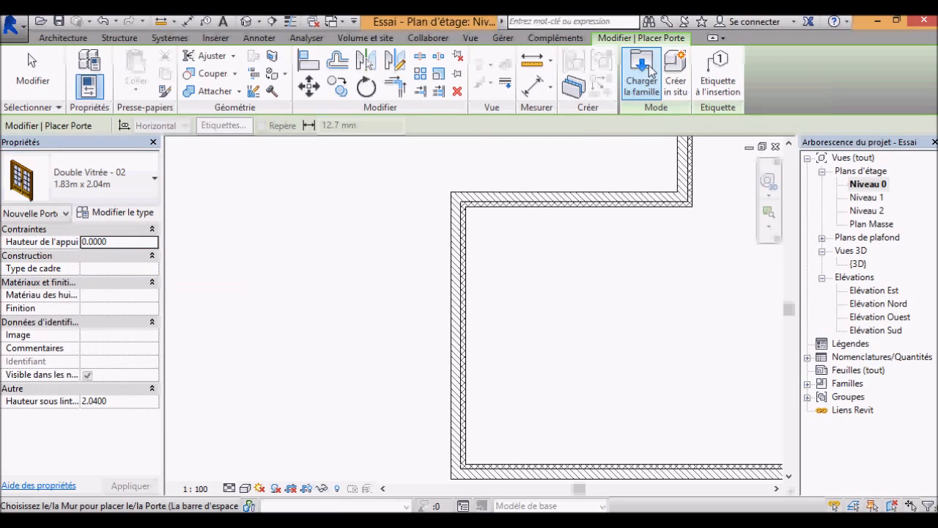
Step: Load the "Int. Simple vitrée" door family from the library's Portes > Intérieure (multi panneaux) folder after previewing the families there
click(649, 70)
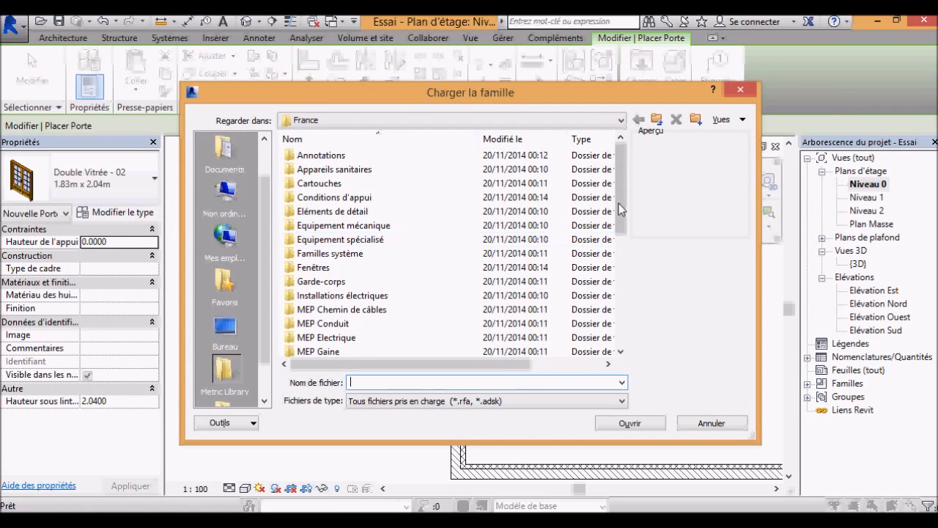
drag(620, 198, 632, 362)
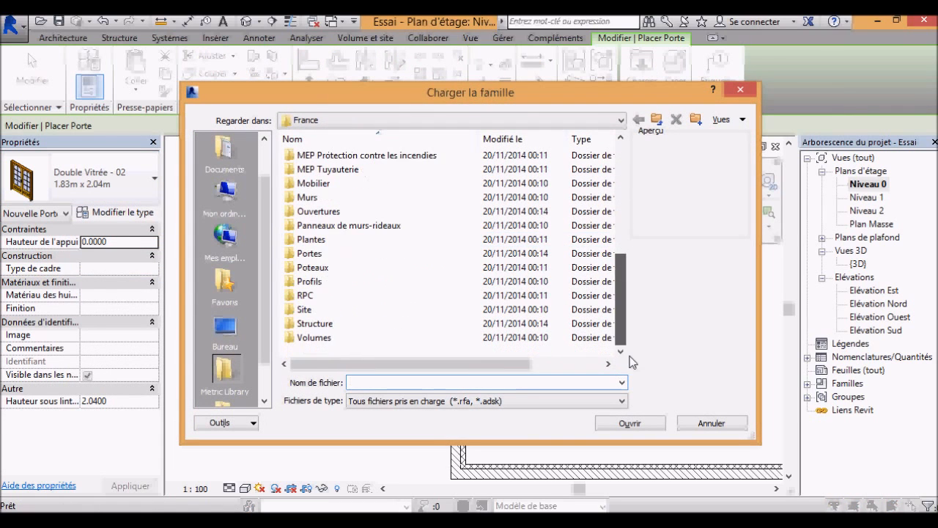
double_click(313, 255)
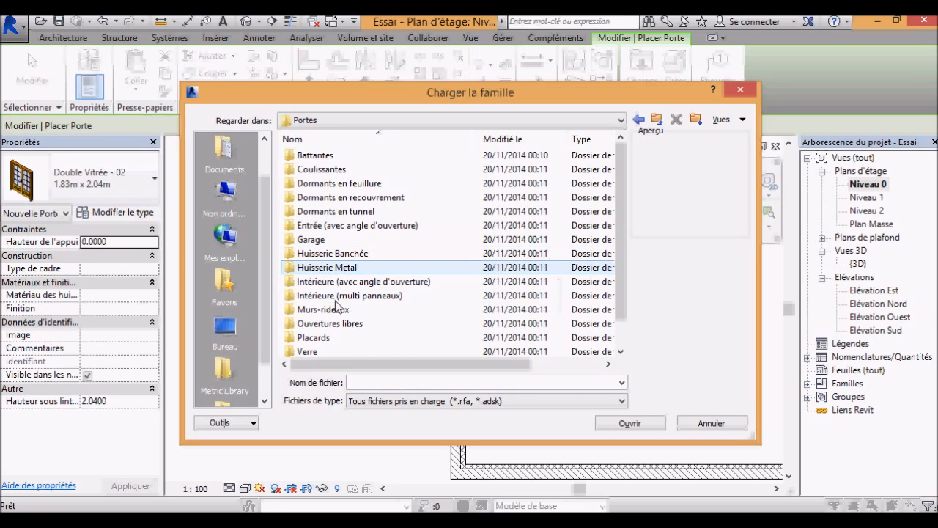
double_click(333, 296)
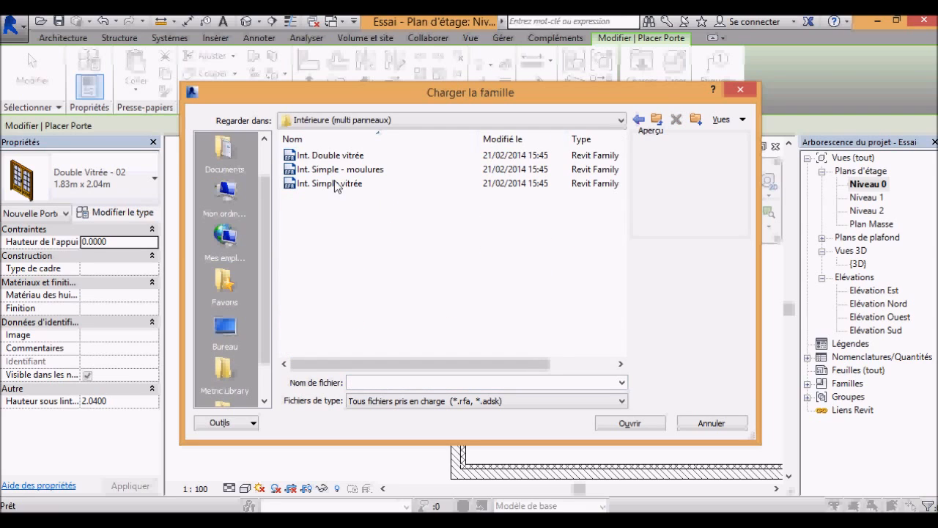
click(345, 156)
click(344, 169)
click(348, 182)
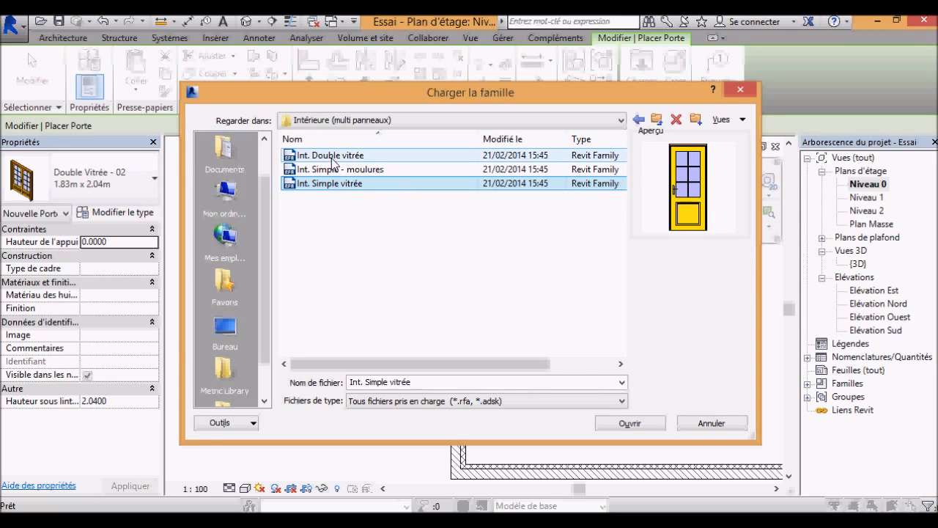
click(639, 422)
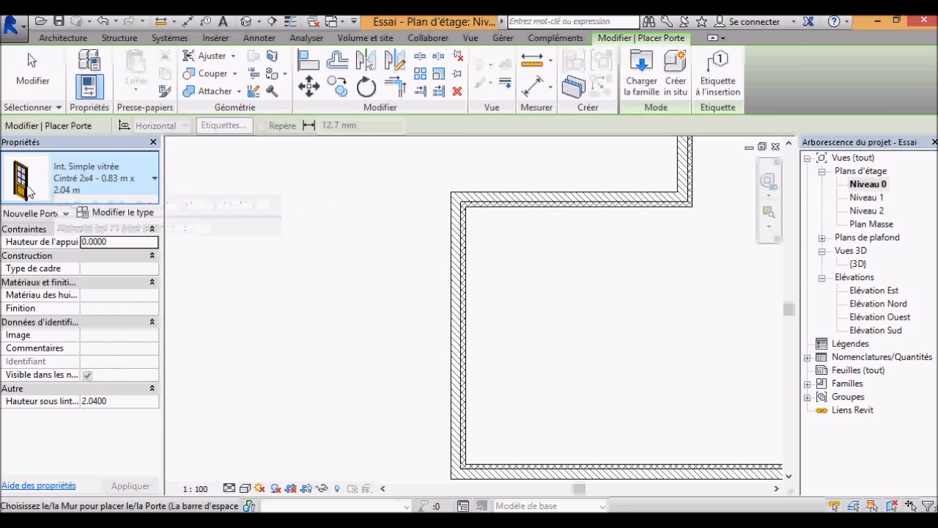
Step: Place an Int. Simple vitrée door of type Cintré 2x4 - 0.83 m x 2.04 m in the short exterior wall's middle, opening outward
click(153, 178)
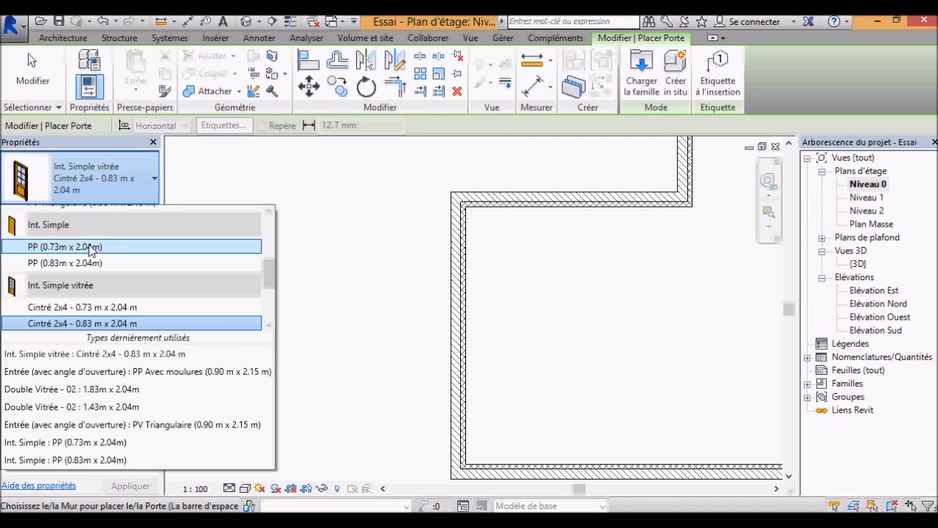
click(103, 323)
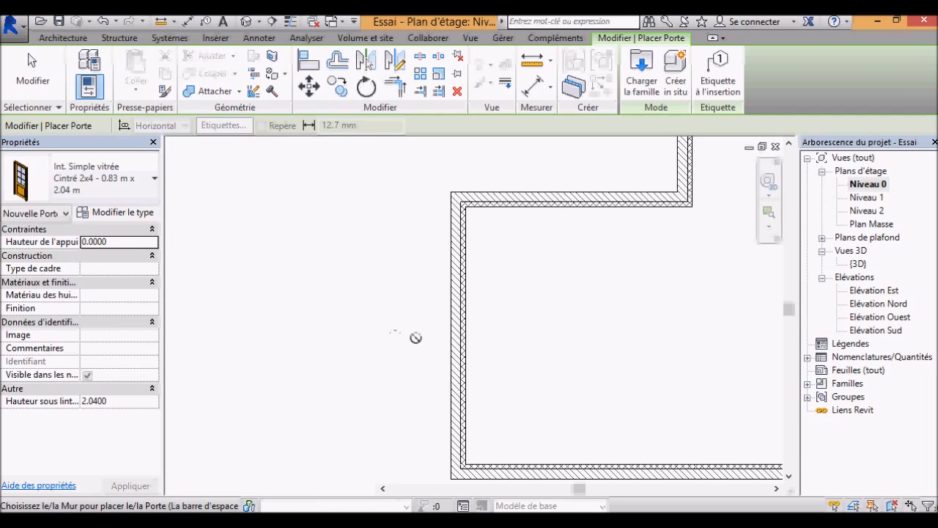
click(460, 334)
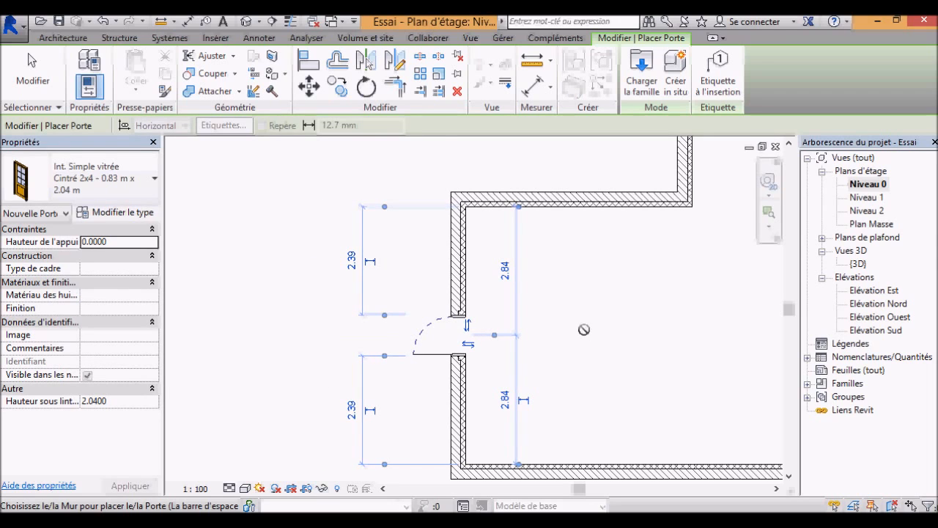
key(Escape)
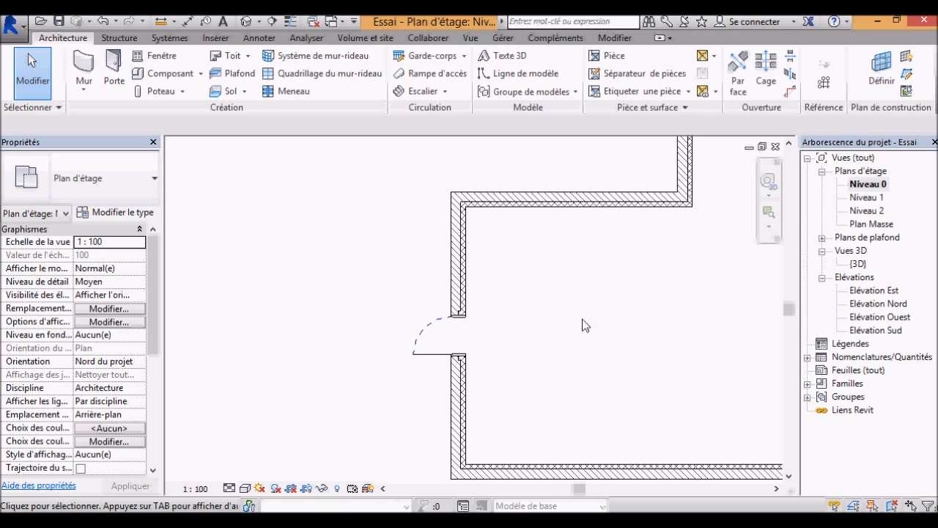
Step: Set the distance between the door opening and the lower wall to 2.5 m
click(458, 339)
click(352, 407)
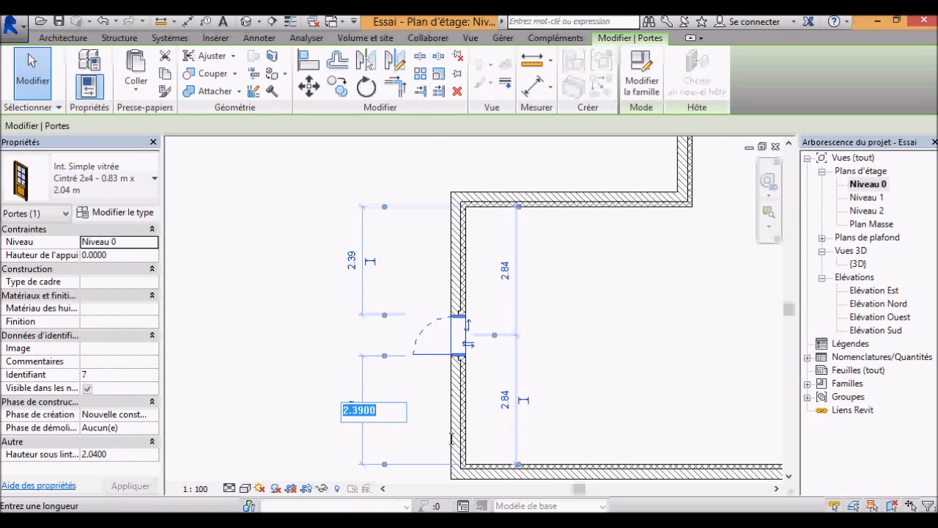
text(2.5)
key(Return)
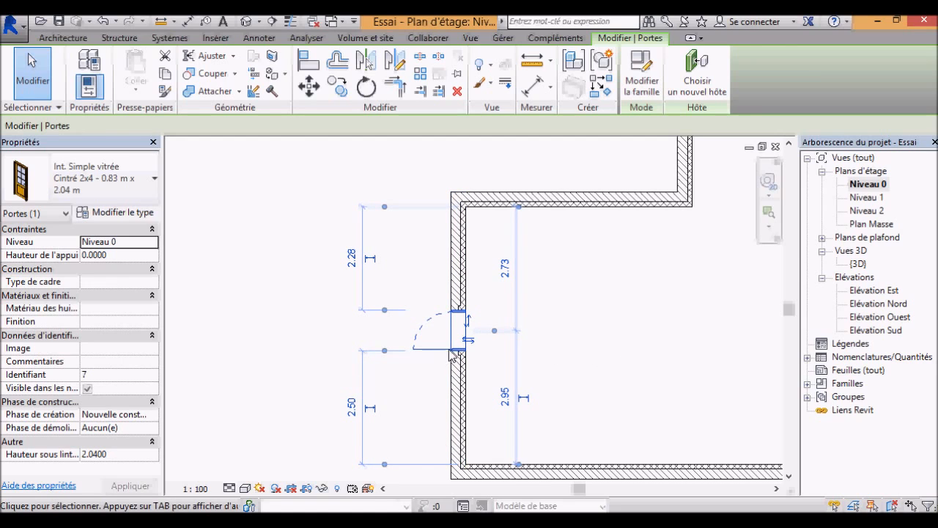
Step: Flip the door's hinge side and try its opening direction both ways, leaving it swinging outward
click(468, 340)
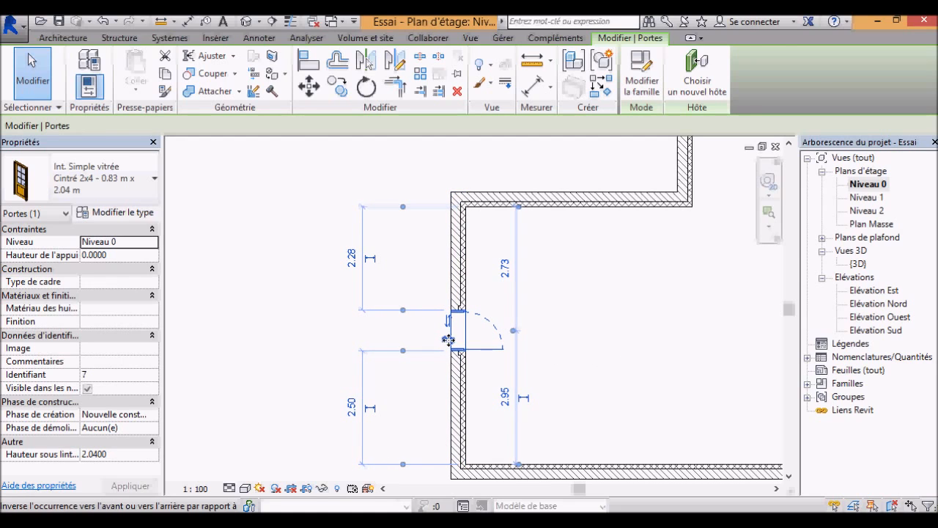
click(448, 340)
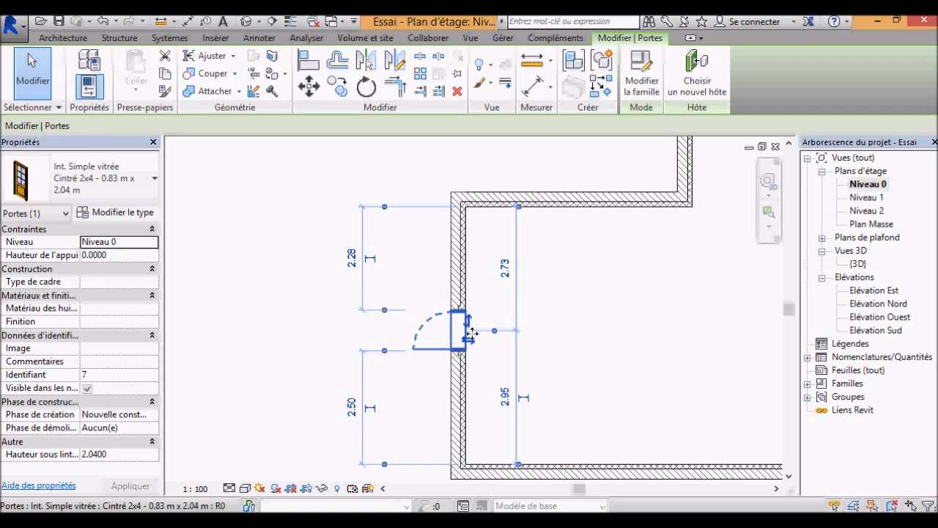
click(471, 328)
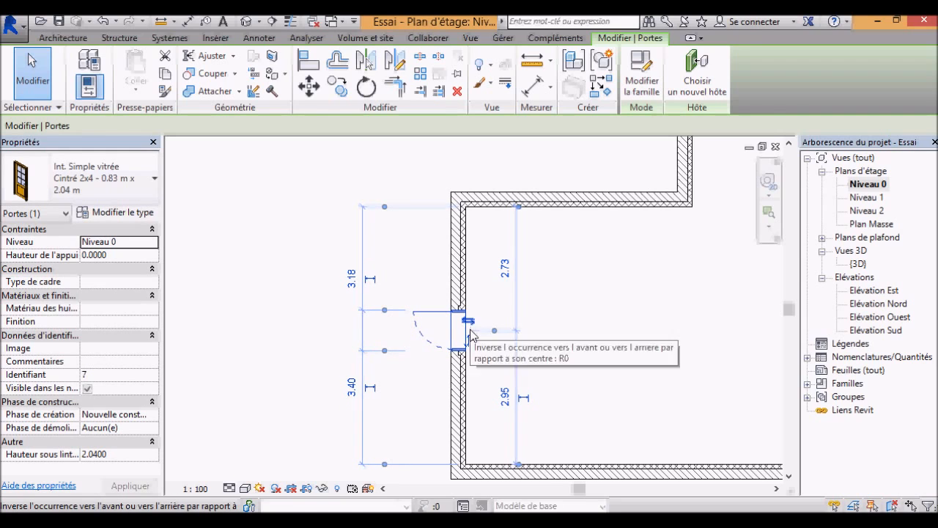
click(470, 323)
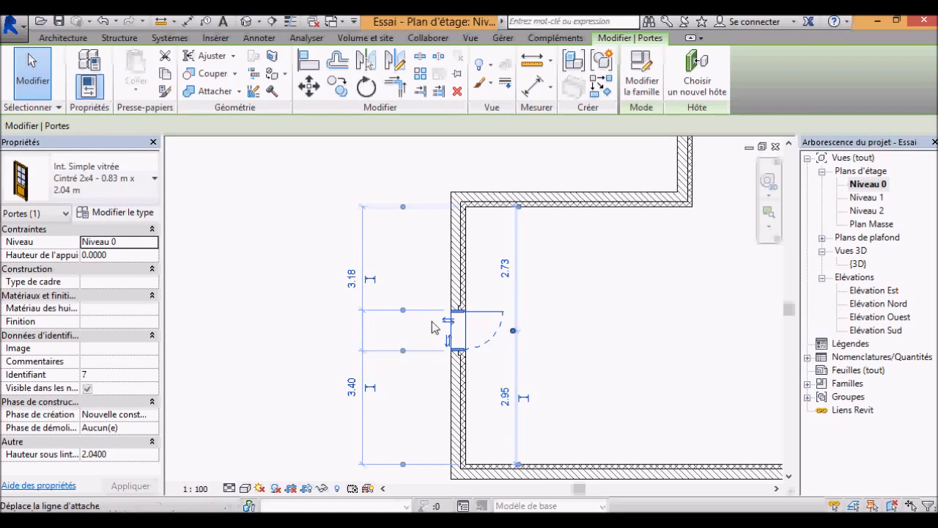
click(447, 321)
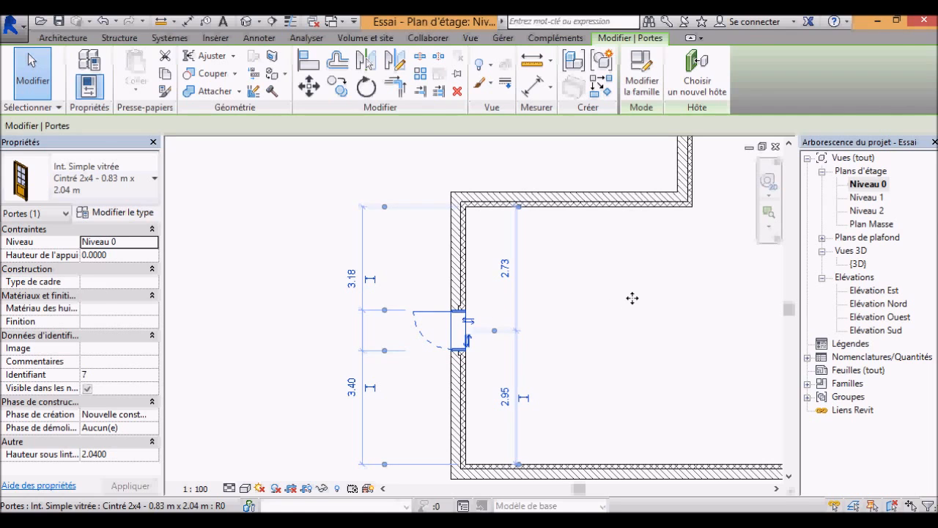
click(671, 310)
Step: Open the {3D} view and set the door's sill height to 0.3 m
double_click(863, 263)
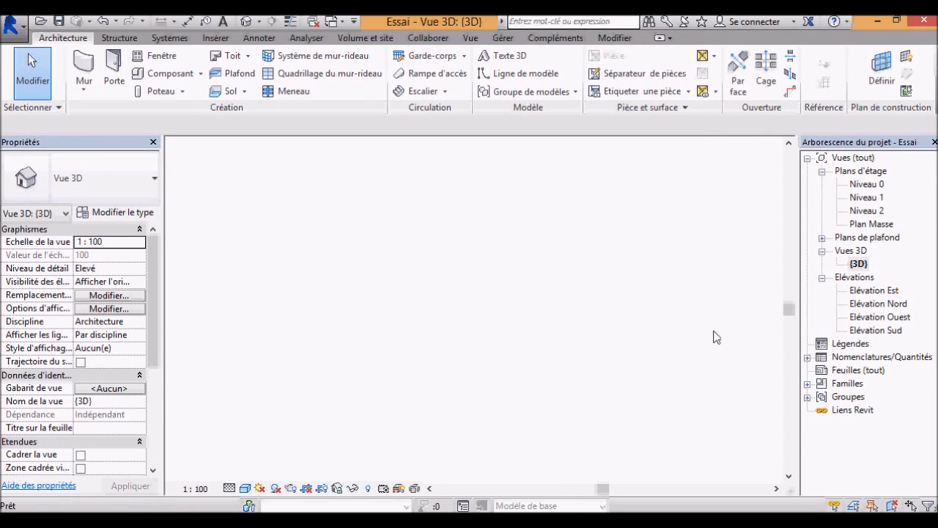
shift+middle_drag(374, 439, 381, 367)
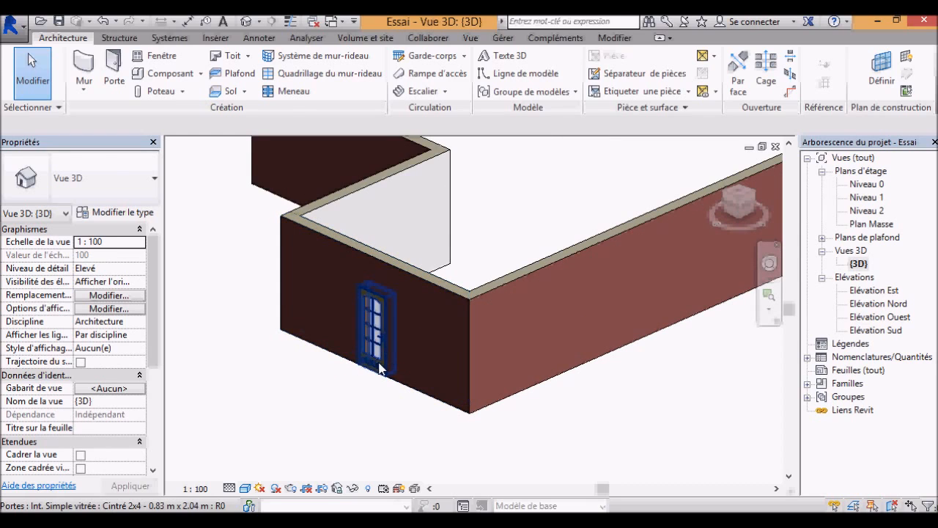
click(382, 362)
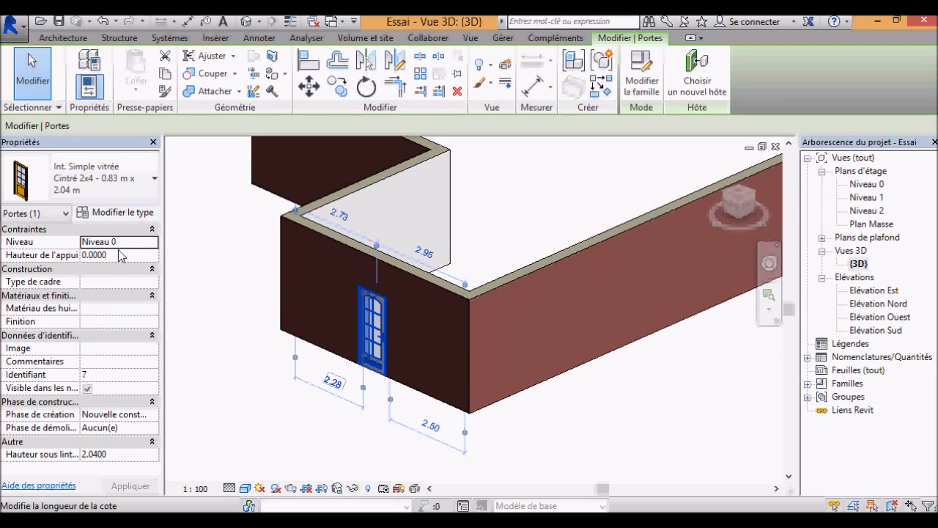
click(120, 255)
text(0.3)
key(Return)
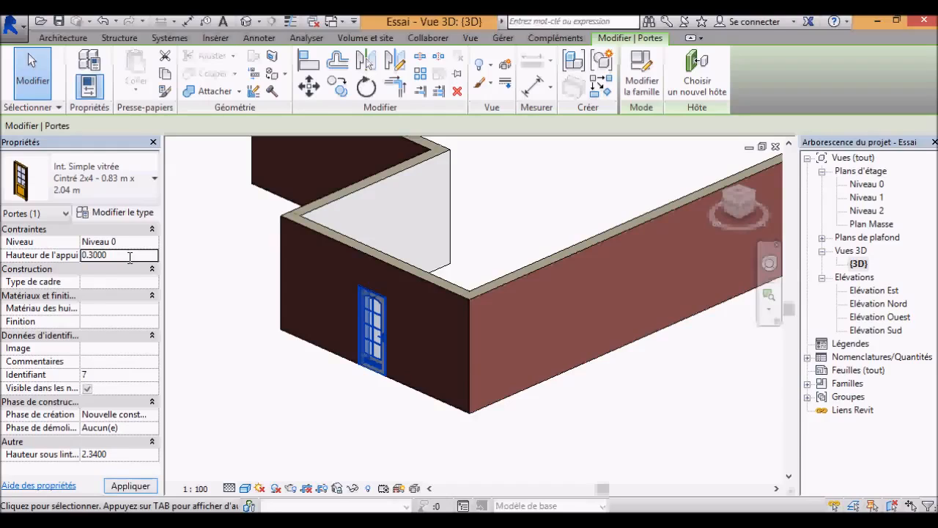
click(130, 487)
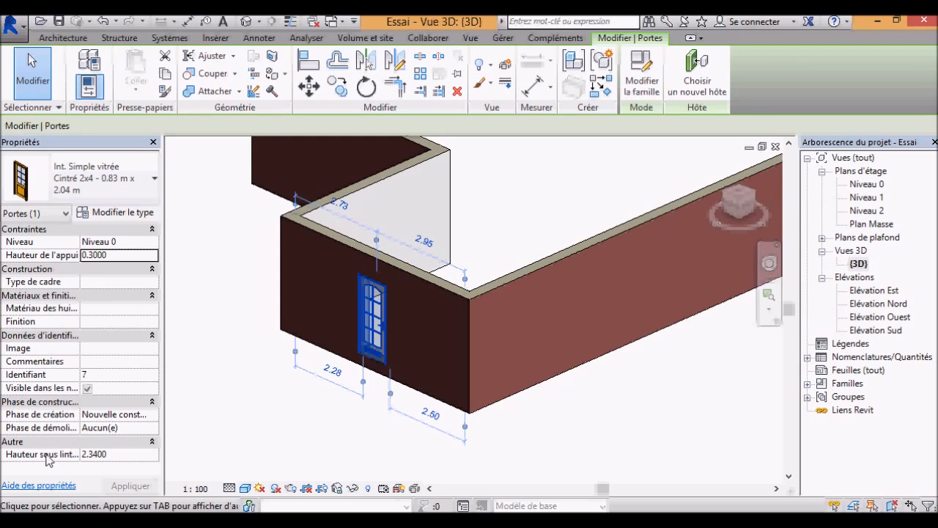
Step: Reset the door's sill height to 0
click(126, 255)
text(0)
key(Return)
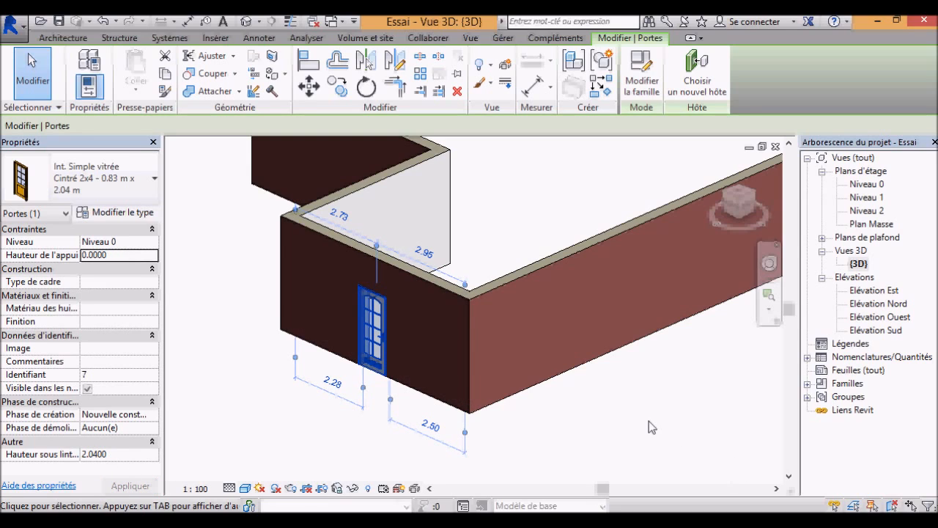
Step: Return to the Niveau 0 floor plan and clear the door selection
double_click(856, 186)
scroll(263, 297, down, 3)
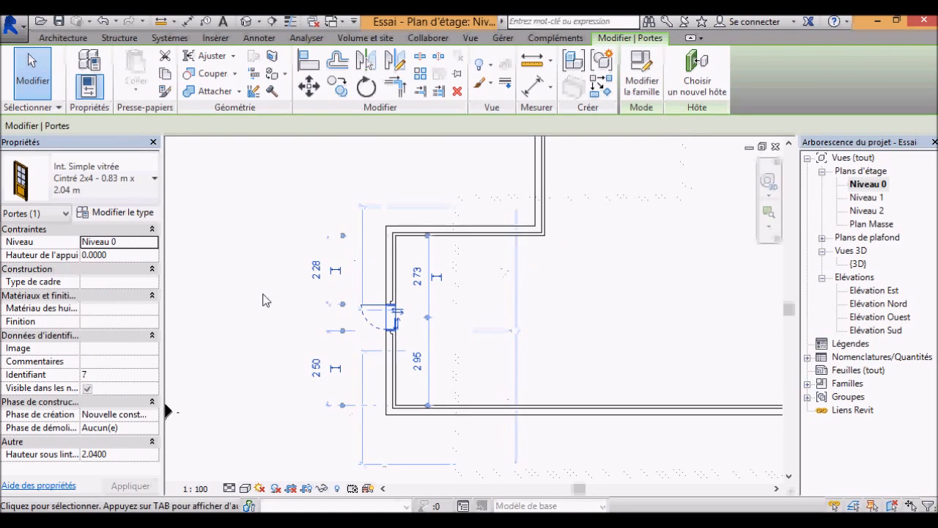
scroll(526, 469, up, 2)
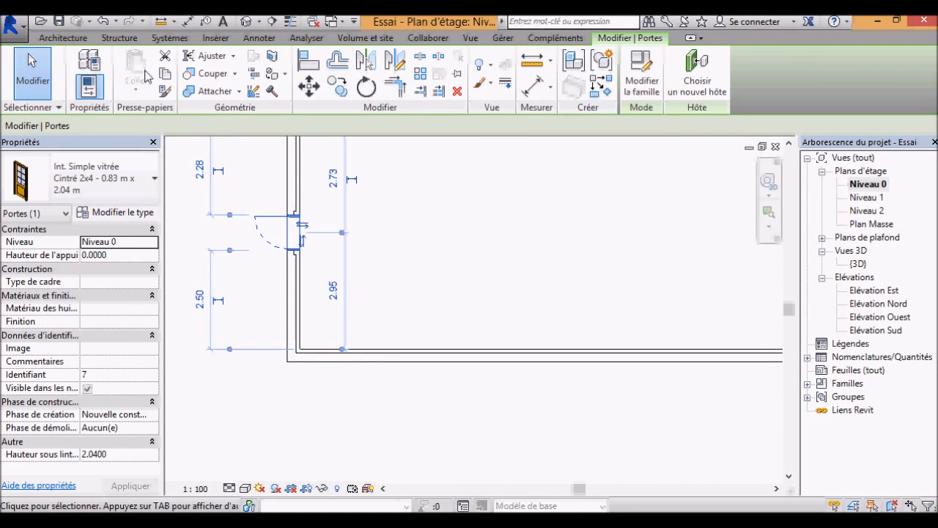
click(39, 74)
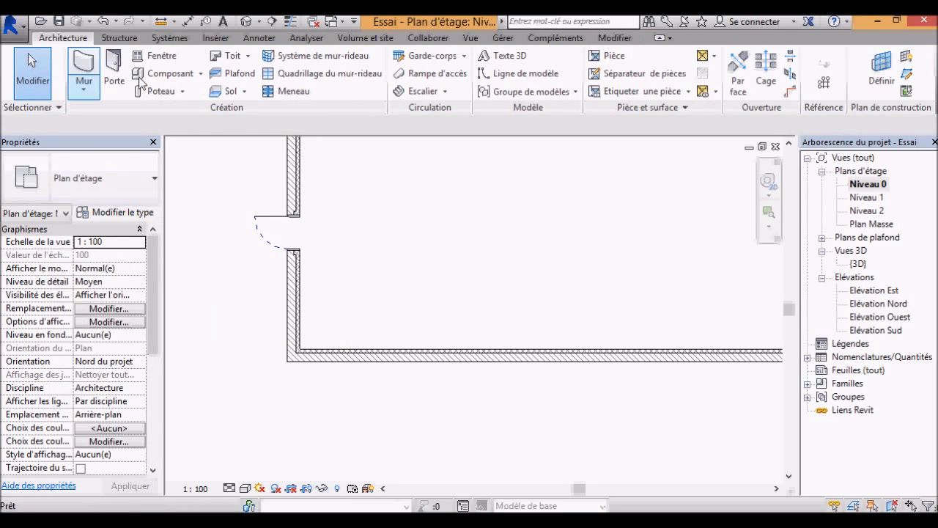
Step: Start placing a window and load the family "2 Vantaux cintrés - Volets et petits bois" from the Fenêtres library's Avec volets folder
click(172, 61)
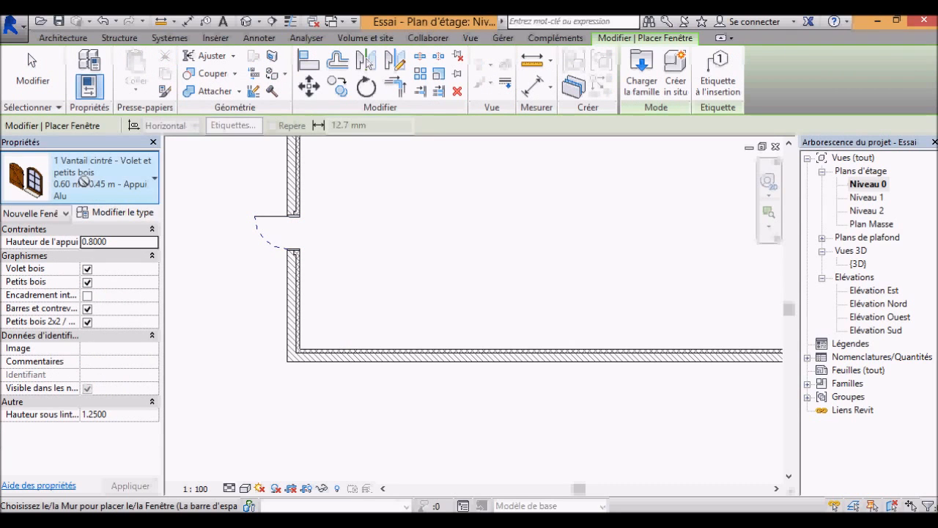
click(640, 73)
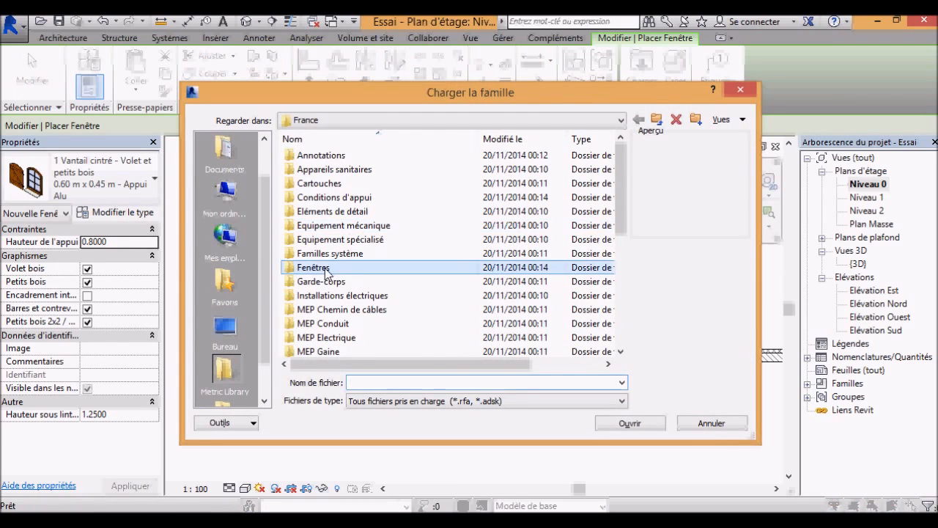
double_click(324, 268)
double_click(335, 184)
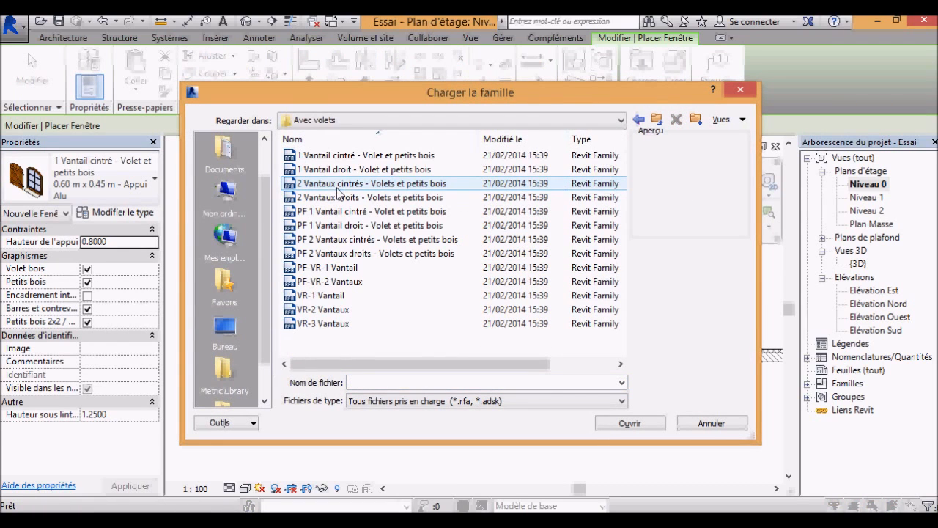
click(391, 158)
click(396, 173)
click(396, 160)
click(393, 169)
click(396, 183)
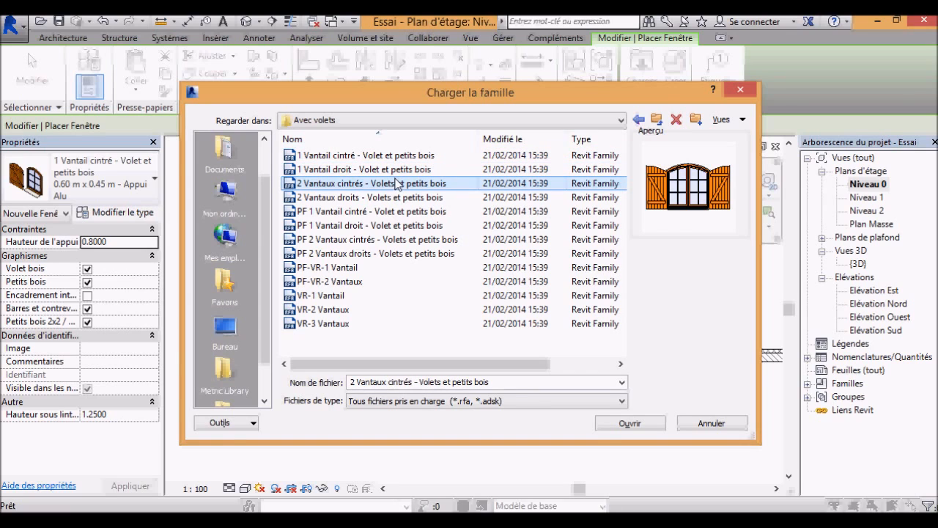
click(621, 425)
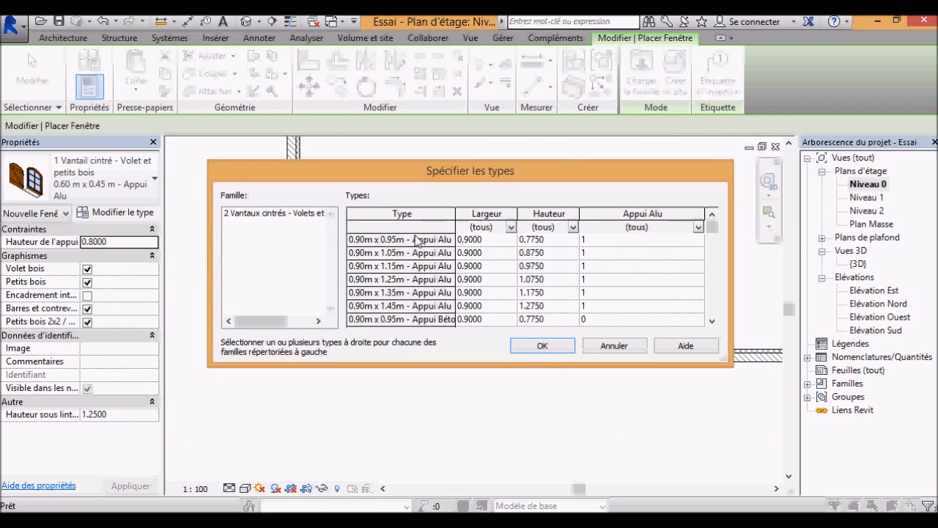
Step: Load only the 0.90m x 0.95m - Appui Alu type of the arched double window family
drag(487, 239, 485, 268)
click(483, 243)
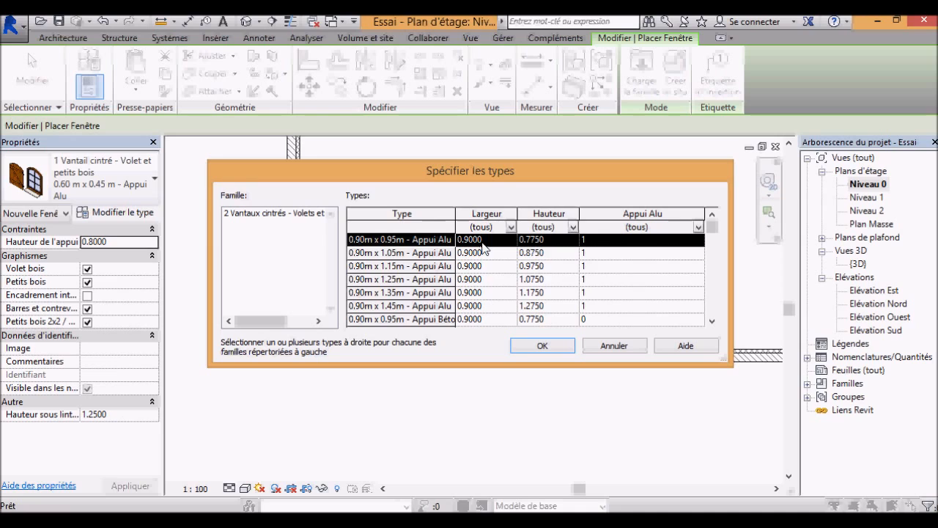
click(483, 254)
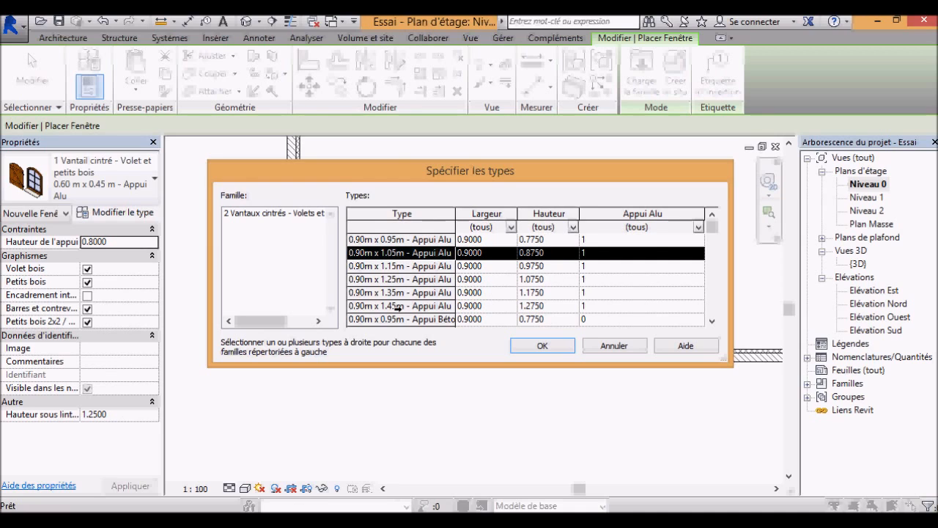
click(478, 239)
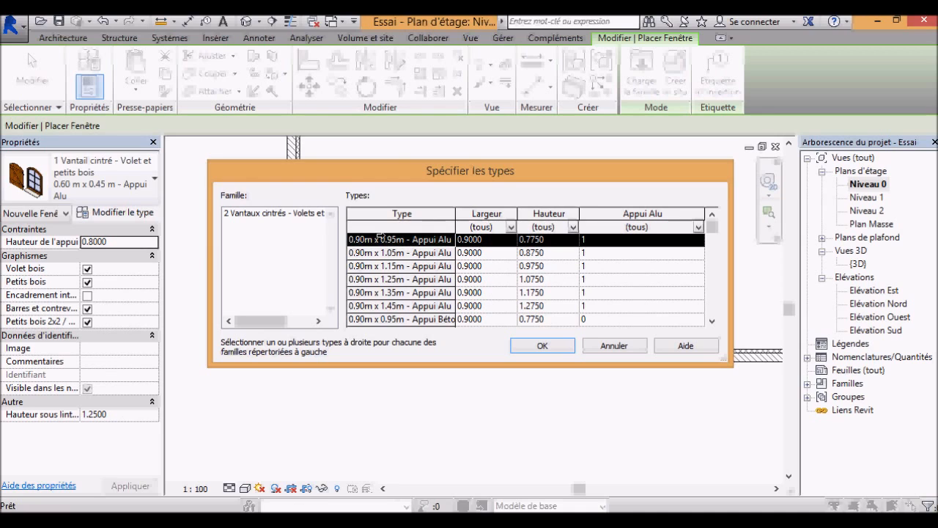
click(540, 346)
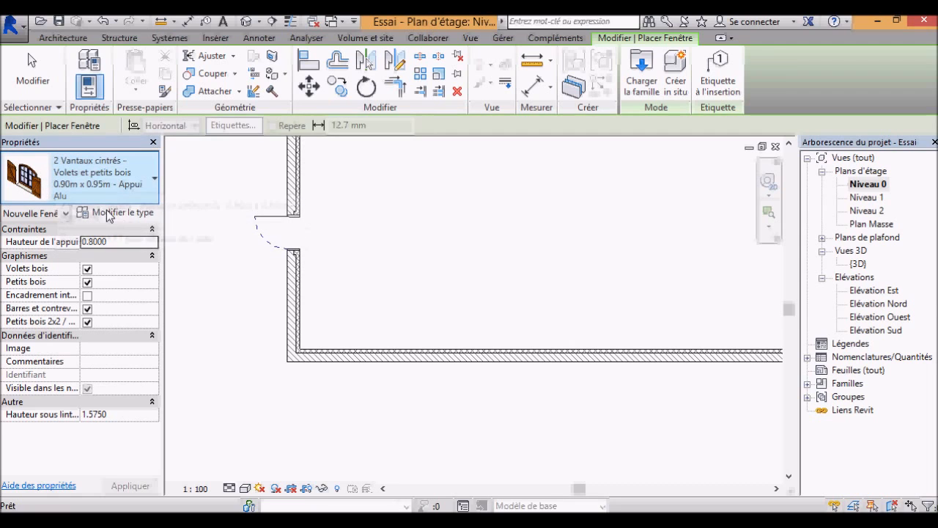
Step: Place the 0.90m x 0.95m - Appui Alu window in the south wall, its centre about 3.50 m from the west wall's inner face
click(102, 187)
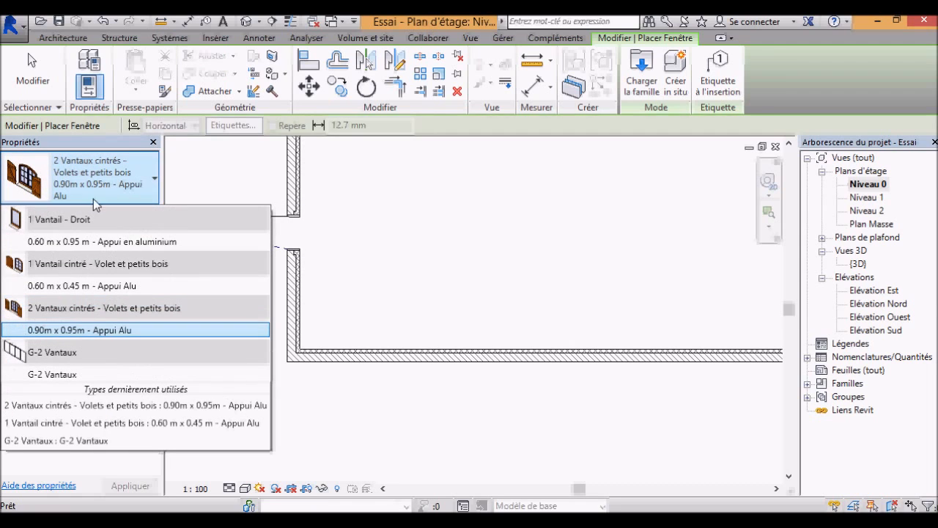
click(74, 331)
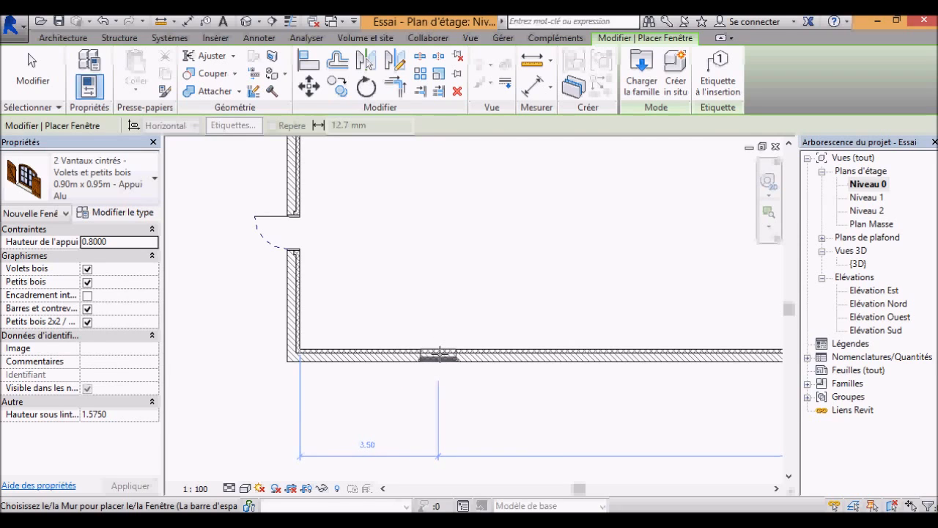
click(440, 355)
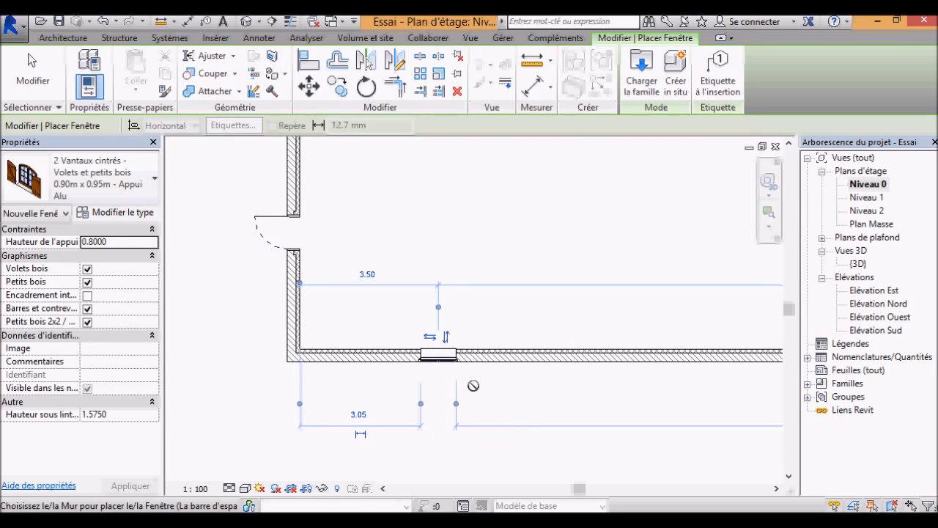
key(Escape)
key(Escape)
Step: Set the distance between the window's near edge and the west wall to 4 m
click(439, 354)
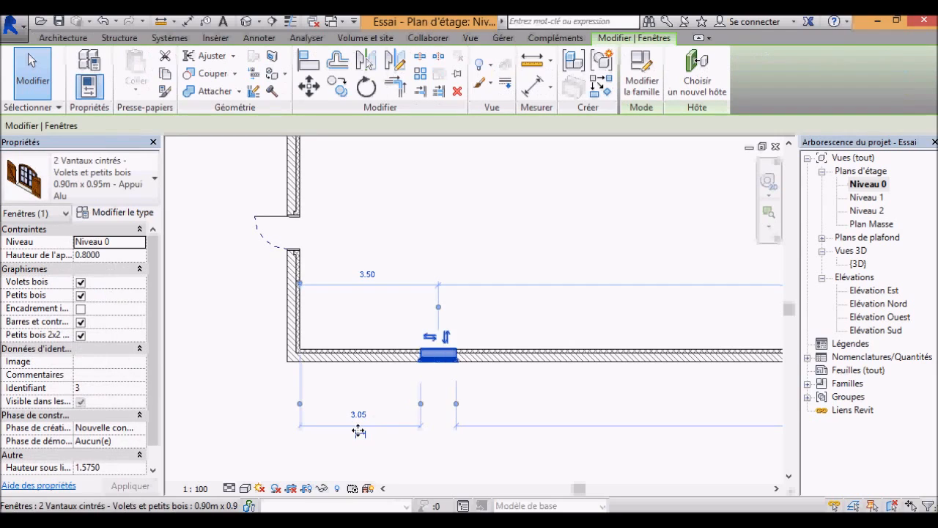
click(359, 422)
text(4)
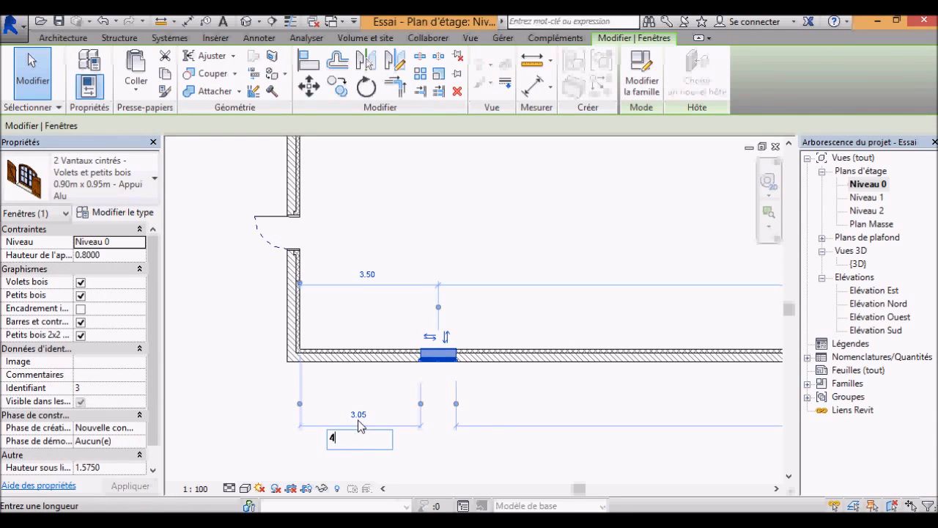
key(Return)
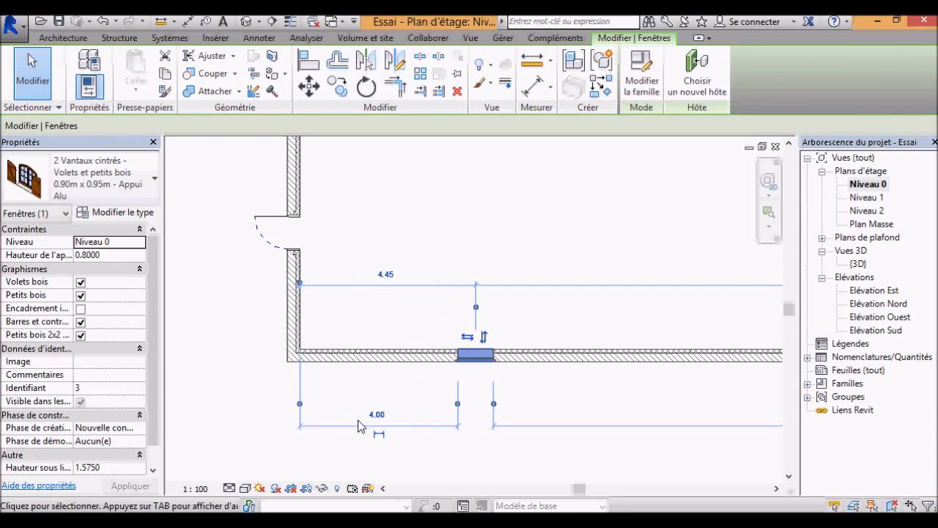
Step: Flip the window's facing across the wall thickness and check its shutters up close in the {3D} view
click(484, 337)
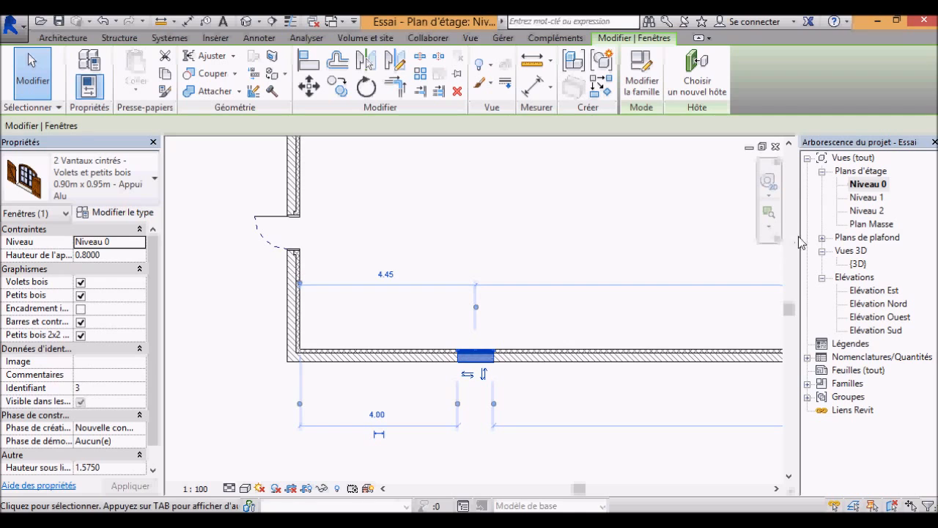
double_click(857, 264)
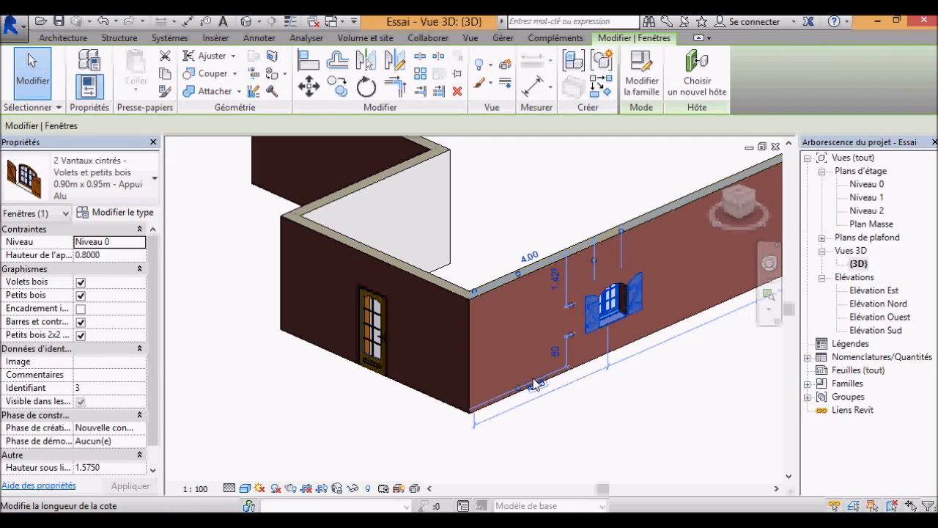
scroll(630, 293, up, 2)
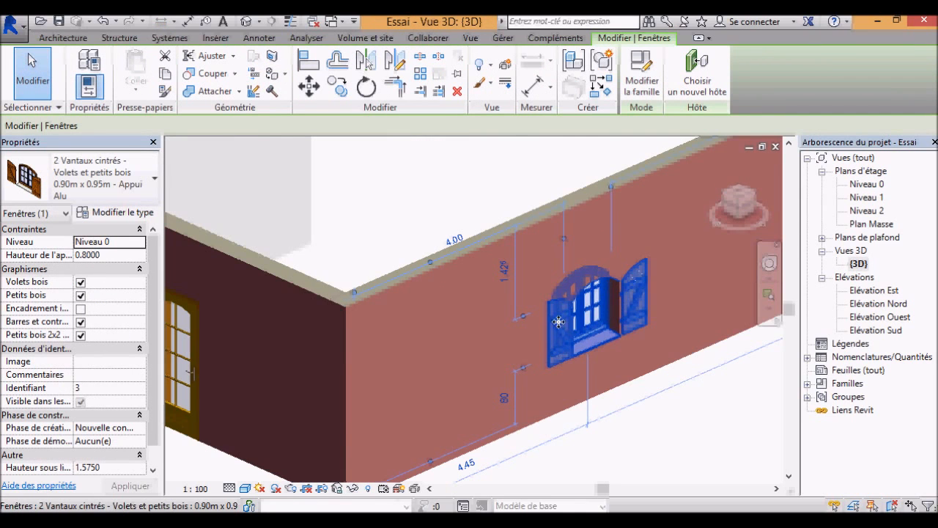
Step: Return to the Niveau 0 plan and examine the west door's type properties, including its dimensions and materials, without changing them
double_click(865, 186)
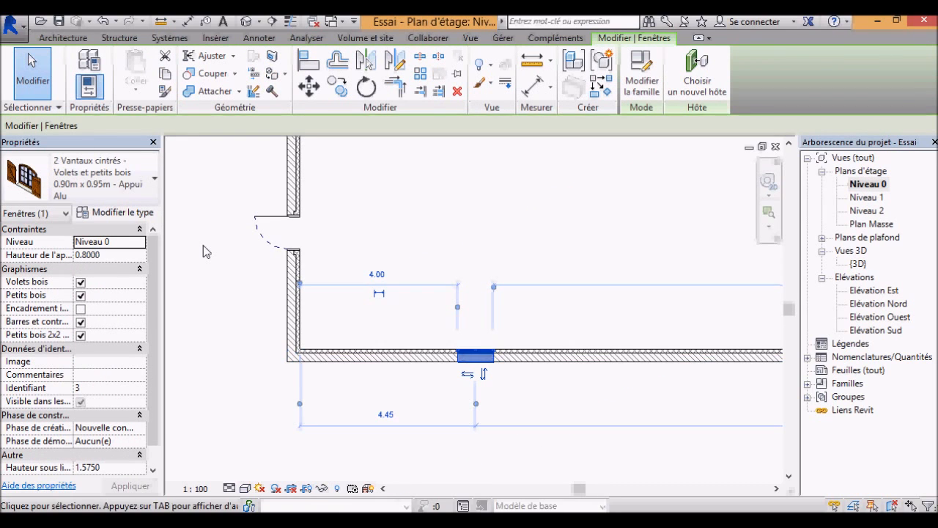
click(241, 247)
click(300, 222)
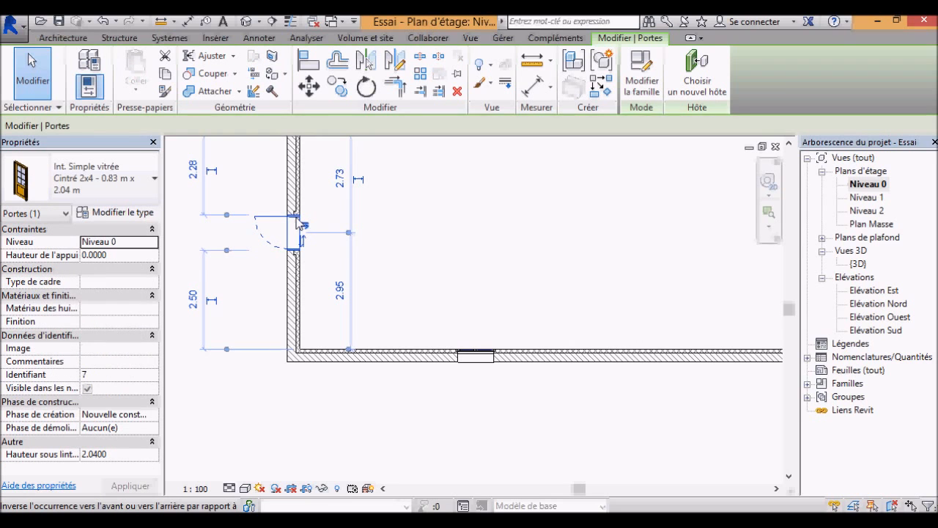
click(113, 213)
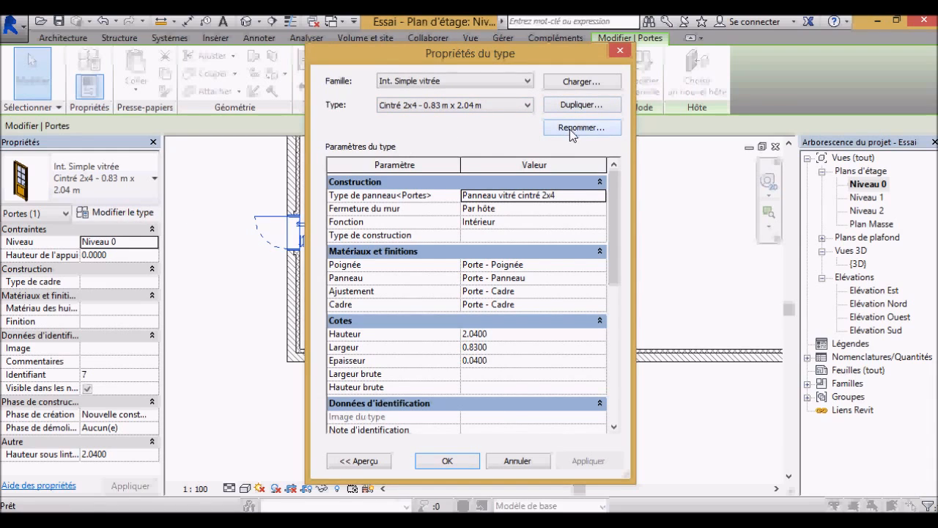
click(485, 346)
click(496, 360)
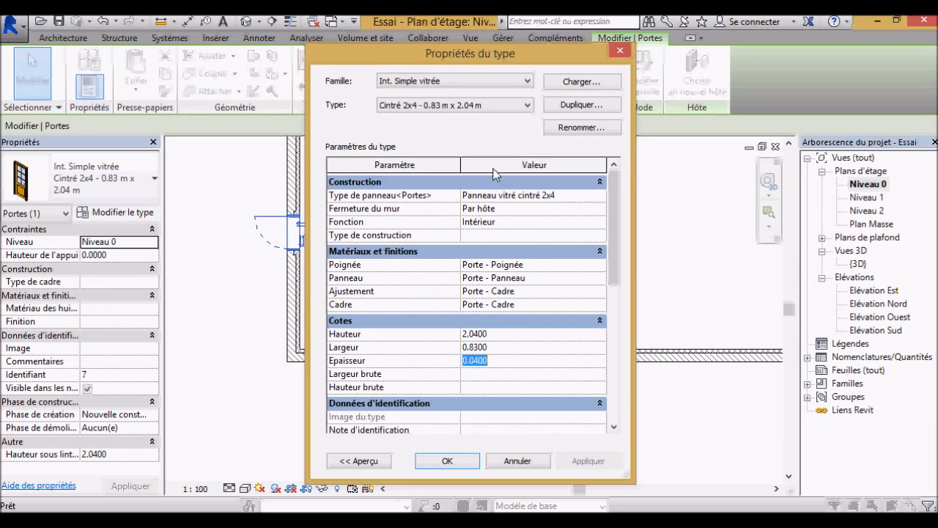
click(521, 371)
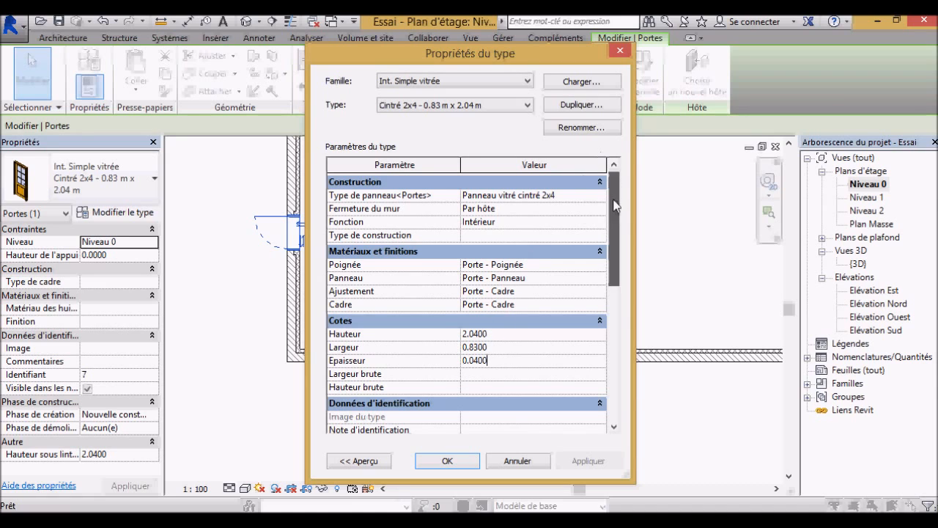
scroll(597, 184, down, 7)
scroll(597, 183, up, 4)
scroll(595, 180, up, 3)
click(621, 52)
Step: Open the {3D} view with the west door still selected
double_click(859, 263)
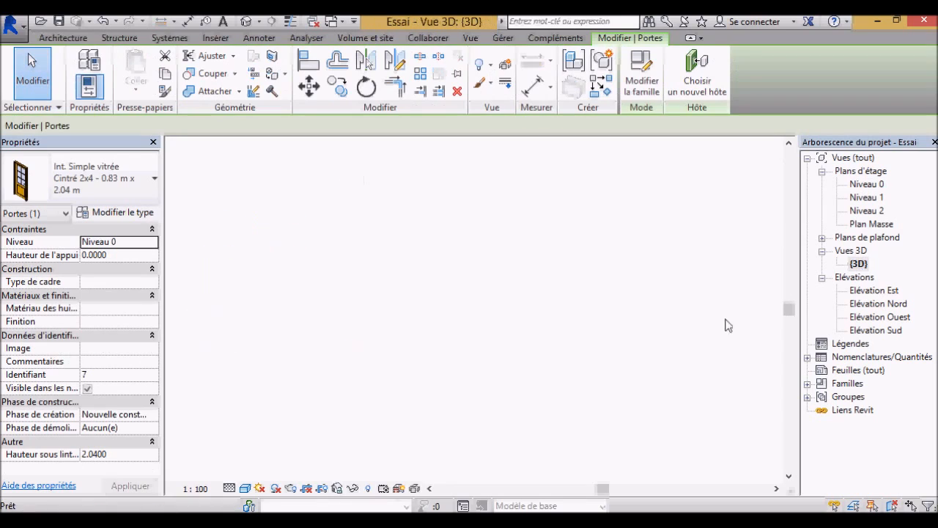